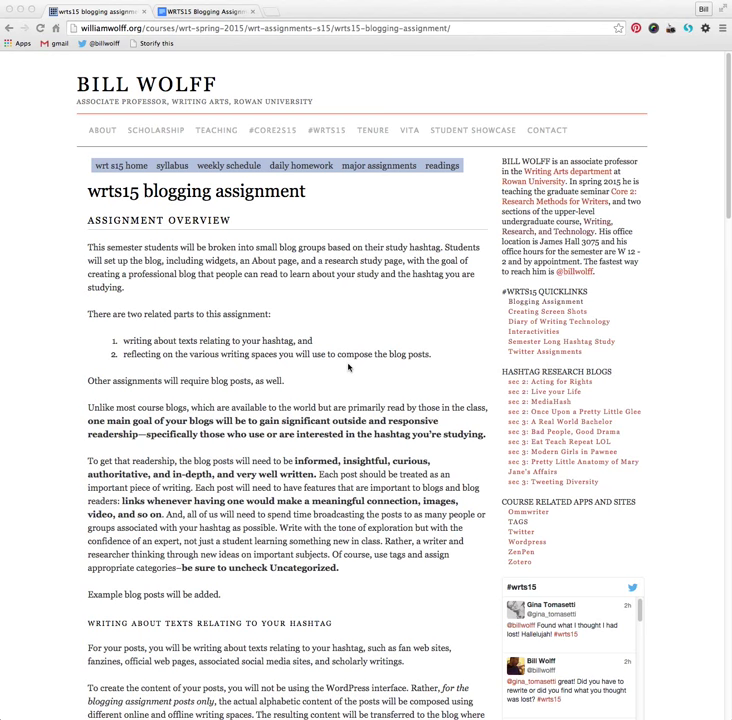
Step: Scroll the williamwolff.org assignment page down to the Reflection Post 2: GoogleDocs Draftback instructions
scroll(290, 428, "down", 10)
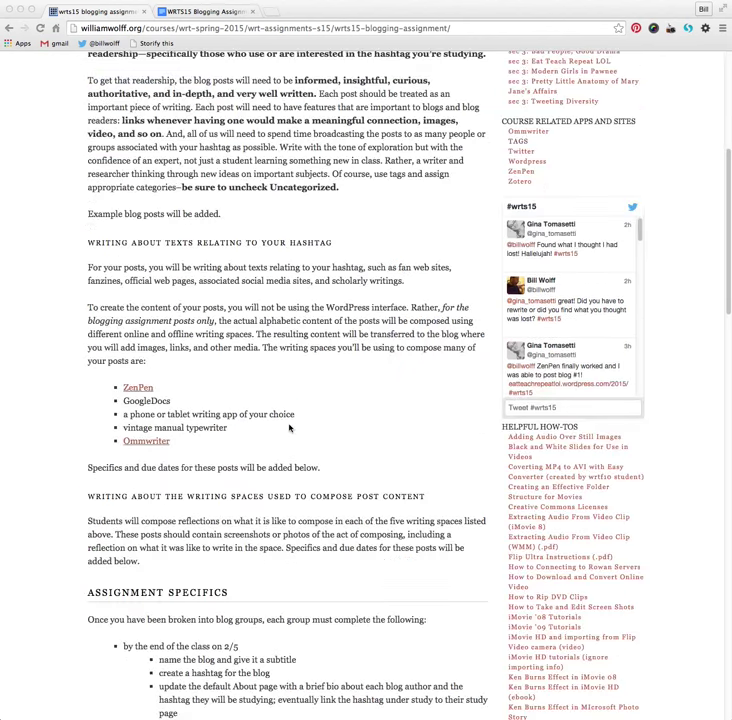
scroll(290, 428, "down", 7)
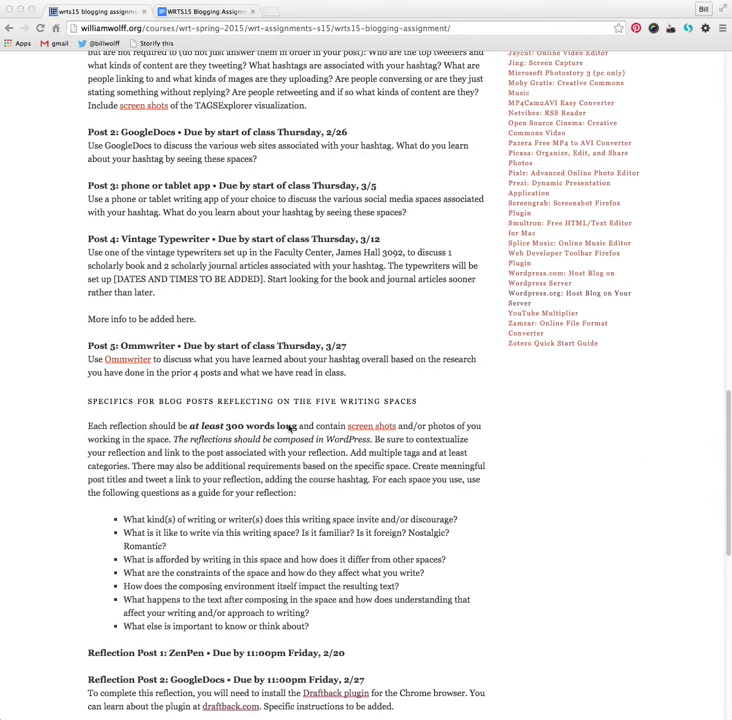
scroll(290, 428, "down", 5)
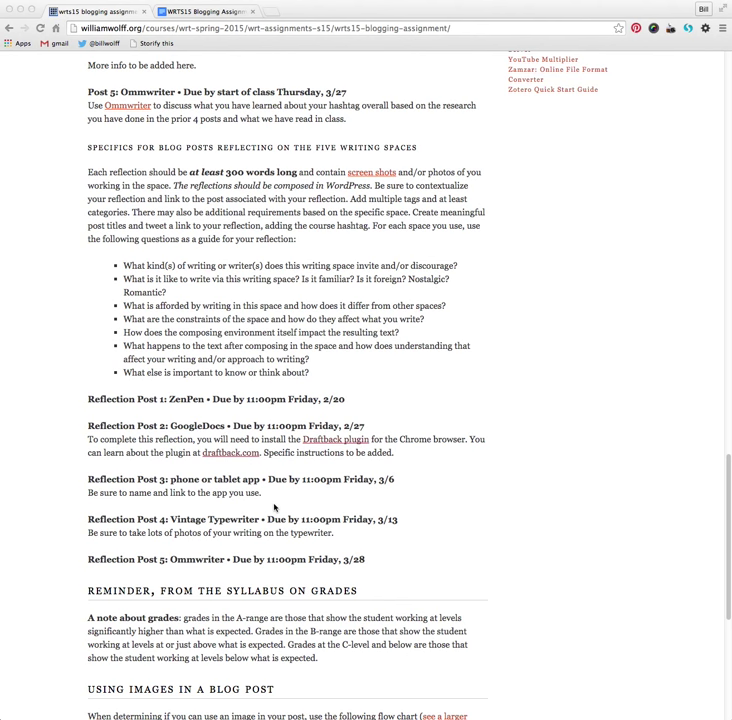
scroll(273, 507, "up", 10)
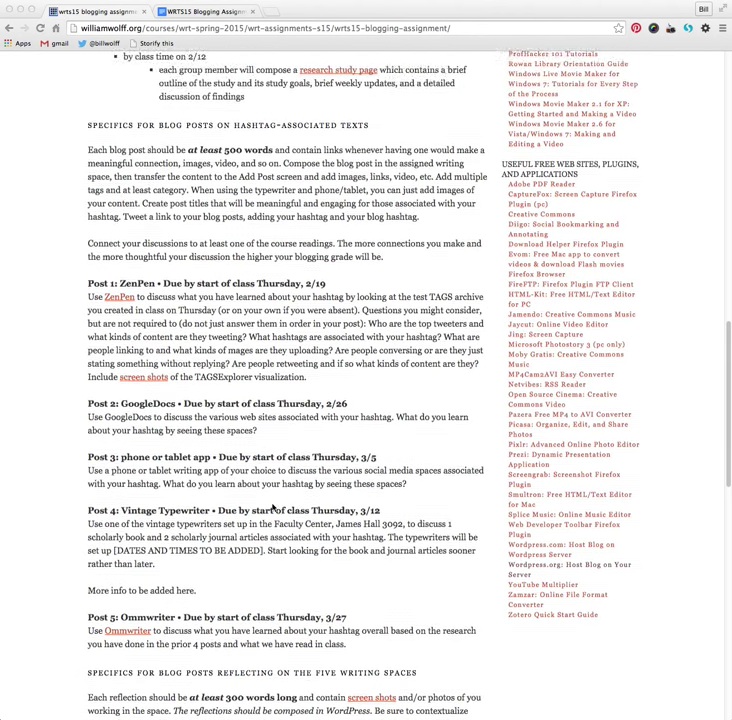
scroll(273, 507, "down", 4)
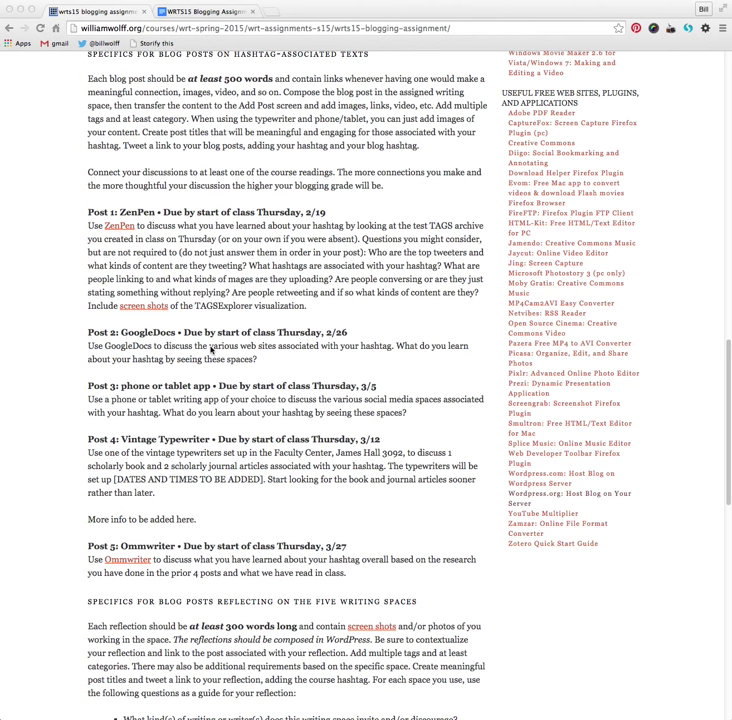
scroll(210, 349, "down", 5)
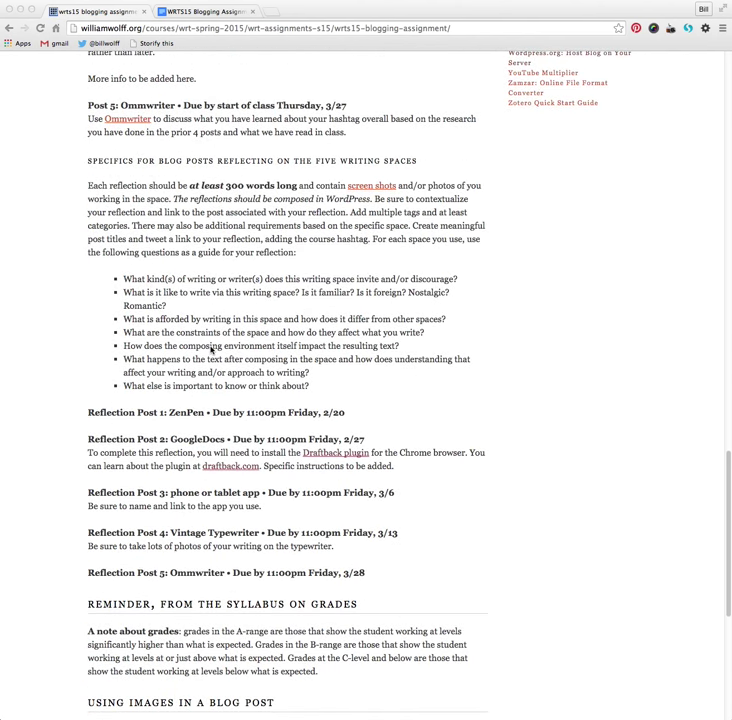
scroll(210, 349, "down", 1)
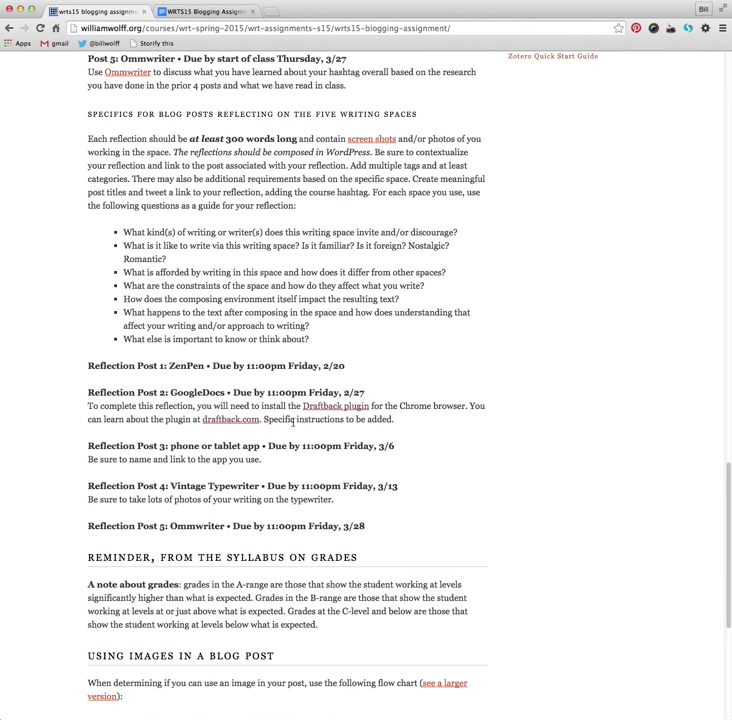
right_click(311, 408)
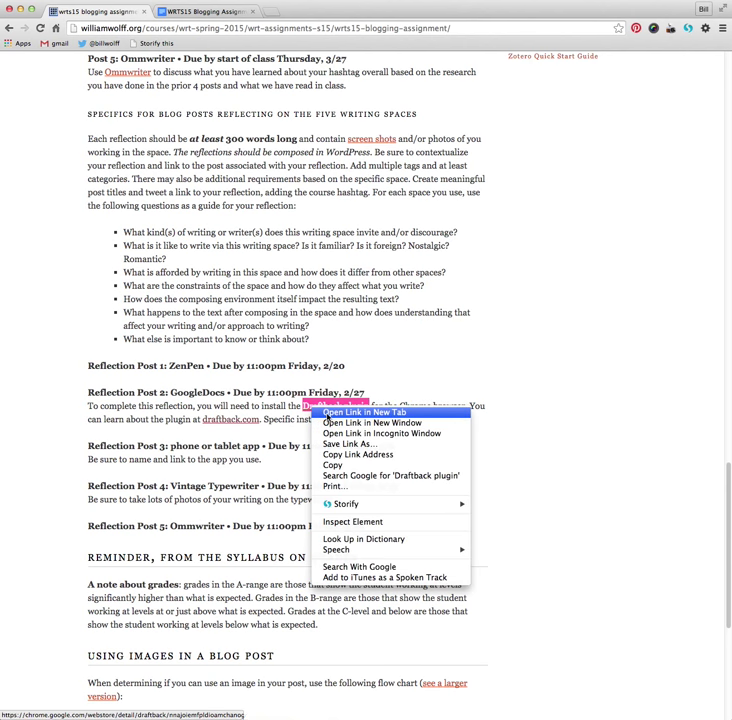
left_click(326, 413)
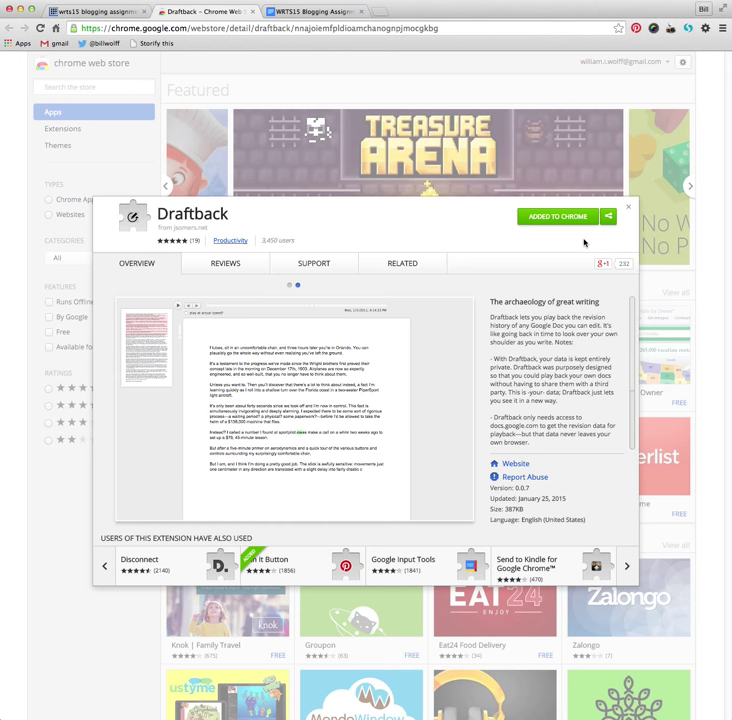
left_click(628, 210)
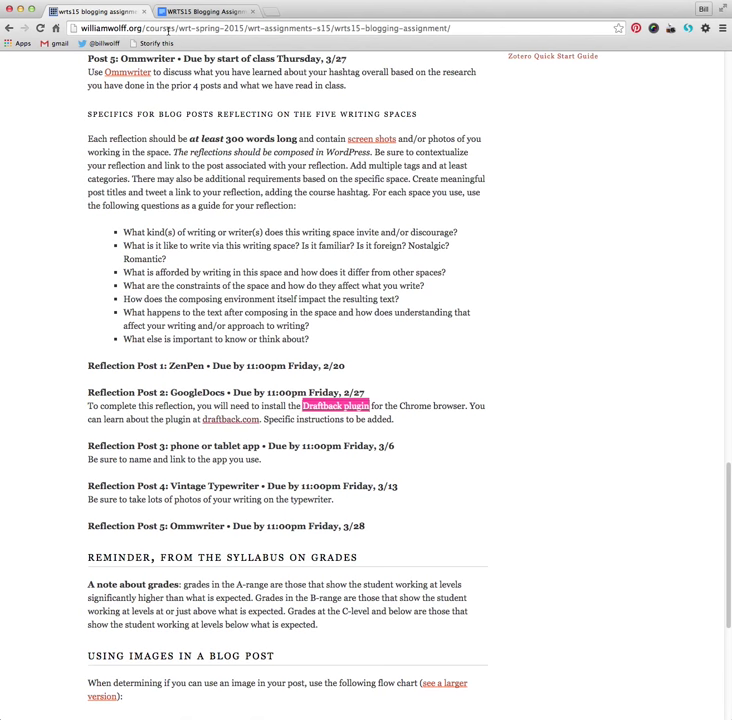
Step: Switch to the tab with the WRTS15 Blogging Assignment Google Doc
left_click(189, 12)
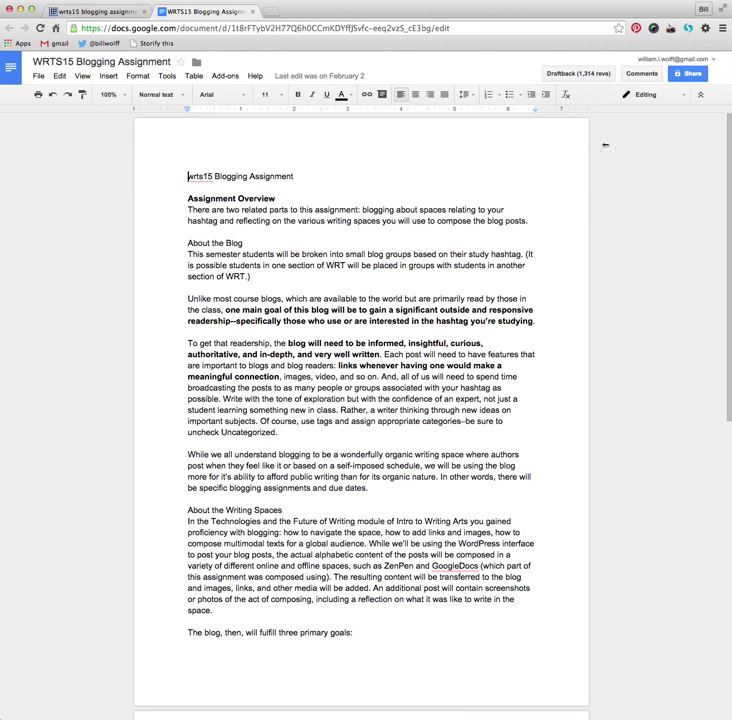
Step: Re-render the document's 1,314 revisions from the Draftback menu to start the replay
left_click(567, 76)
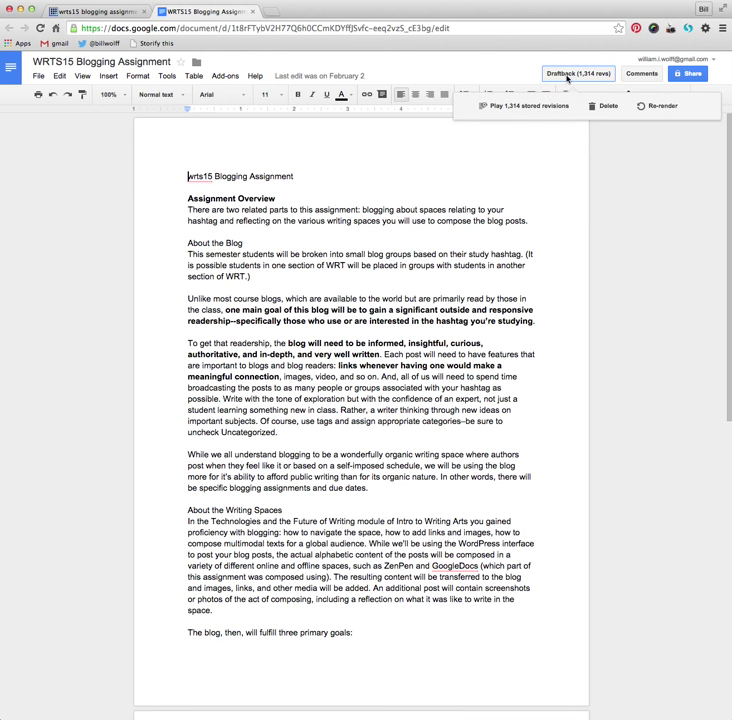
left_click(655, 106)
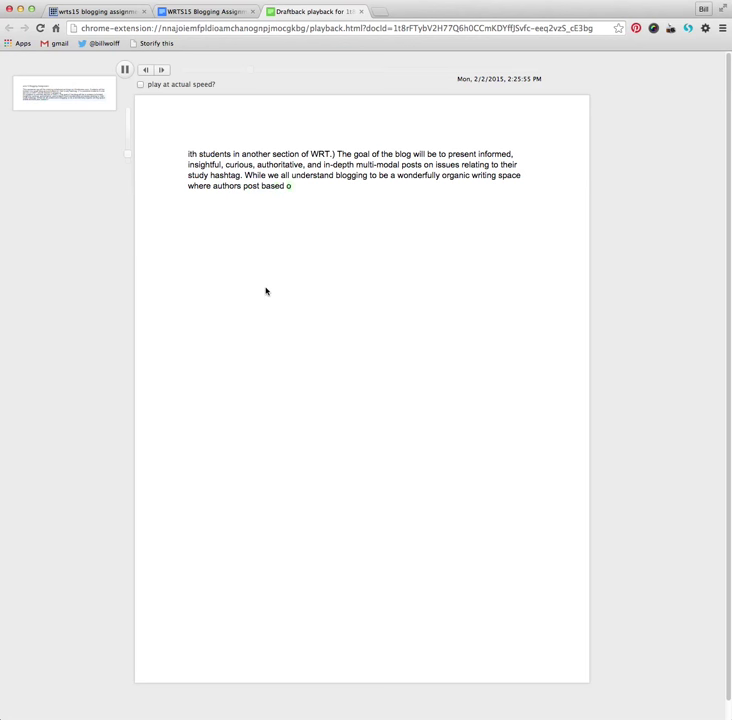
Step: Pause the replay, bring the WRTS15 Blogging Assignment title into view, then resume playback
left_click(51, 90)
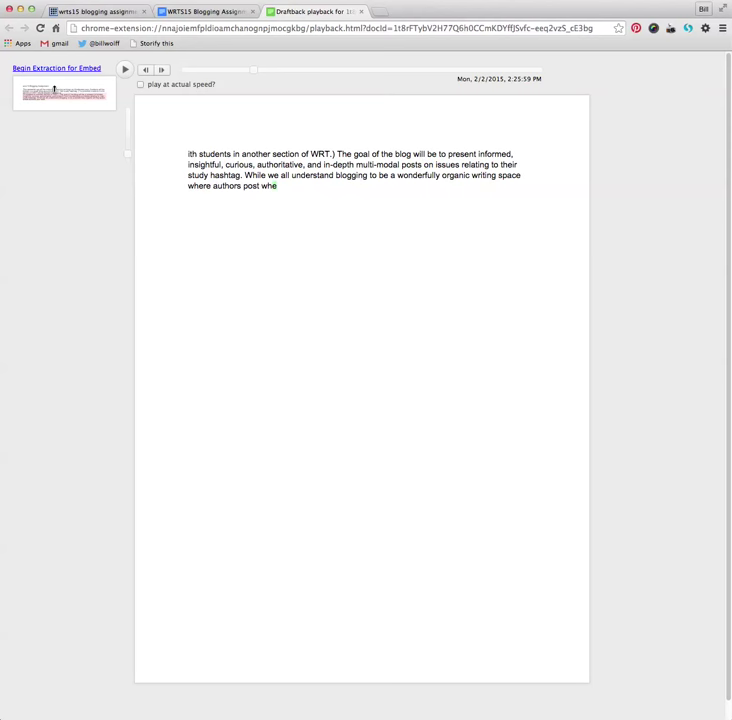
left_click_drag(54, 90, 55, 91)
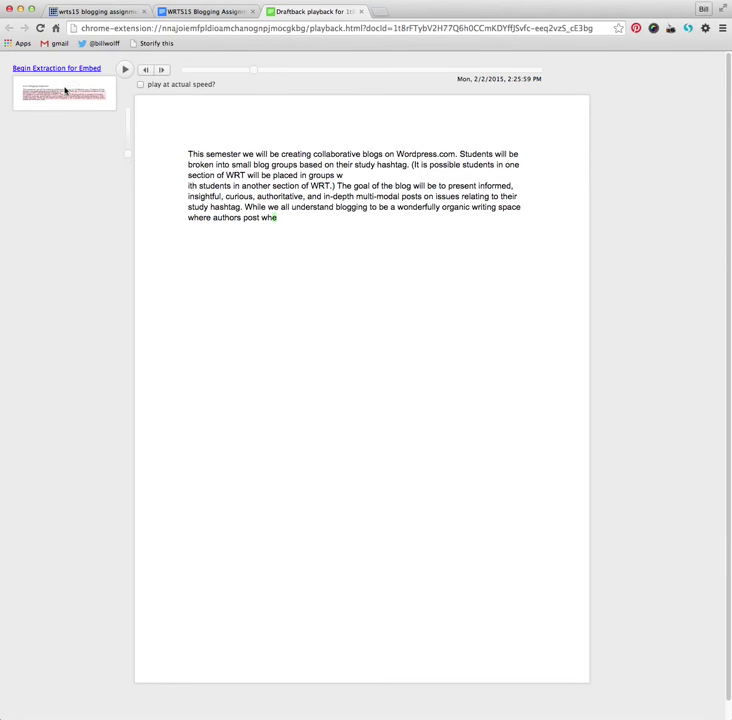
mouse_move(63, 89)
left_mouse_down()
mouse_move(65, 101)
mouse_move(65, 86)
left_mouse_up()
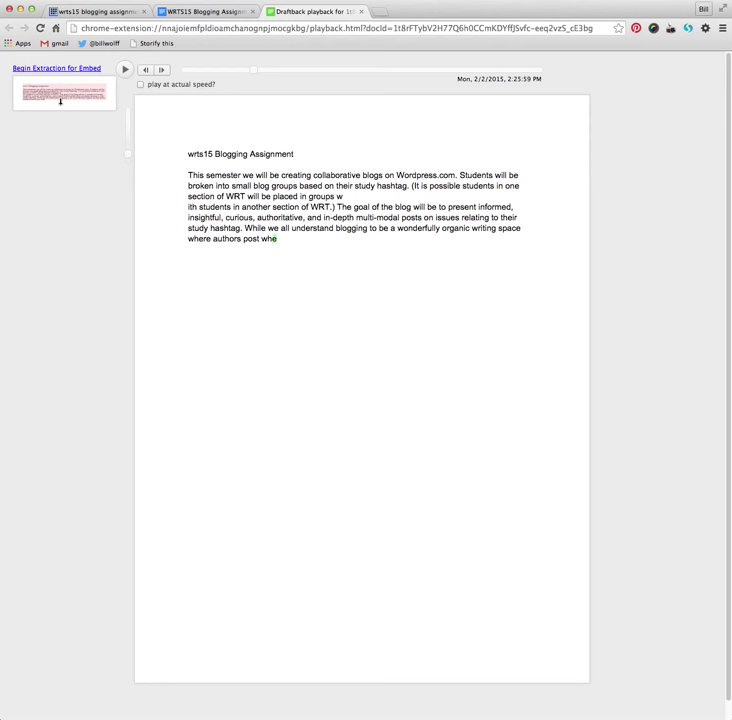
left_click_drag(60, 102, 60, 187)
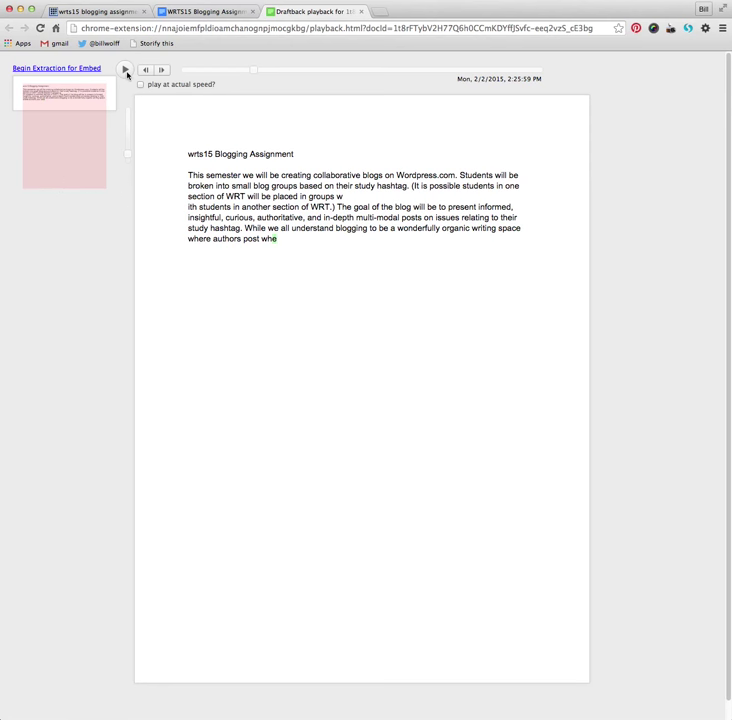
left_click(126, 72)
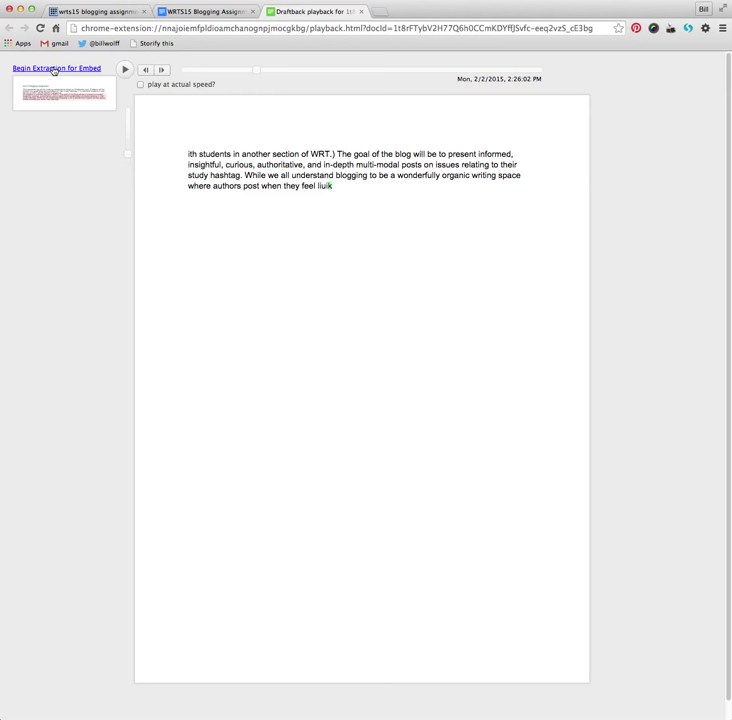
Step: Begin Extraction for Embed, starting the revision counter at 0
left_click(54, 69)
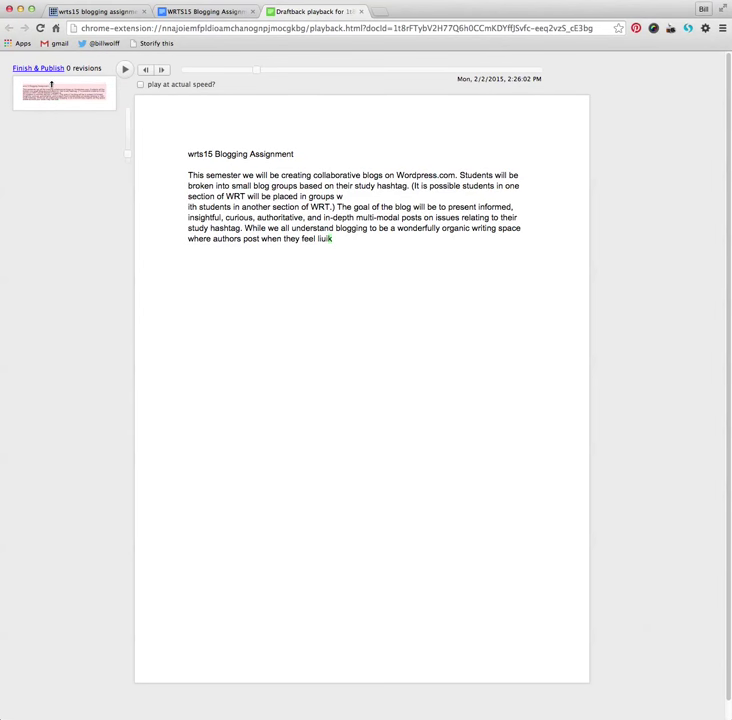
left_click_drag(51, 99, 54, 190)
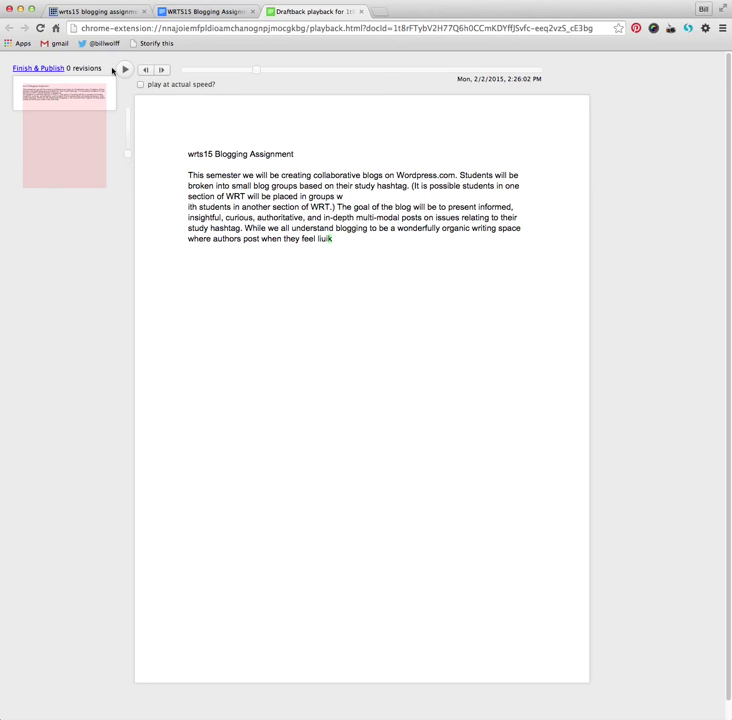
Step: Play the revisions at roughly 2.5x speed until 772 revisions are captured
left_click(124, 70)
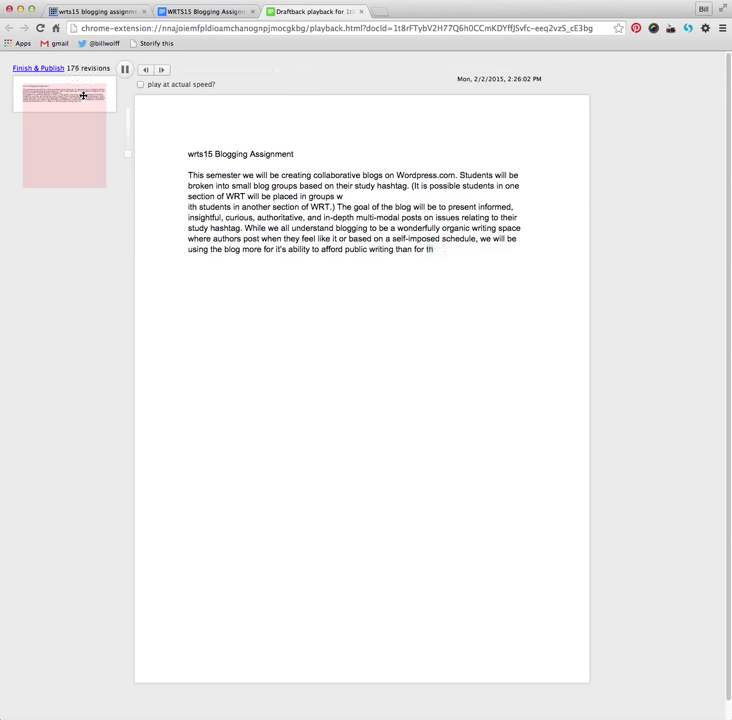
left_click_drag(127, 156, 127, 142)
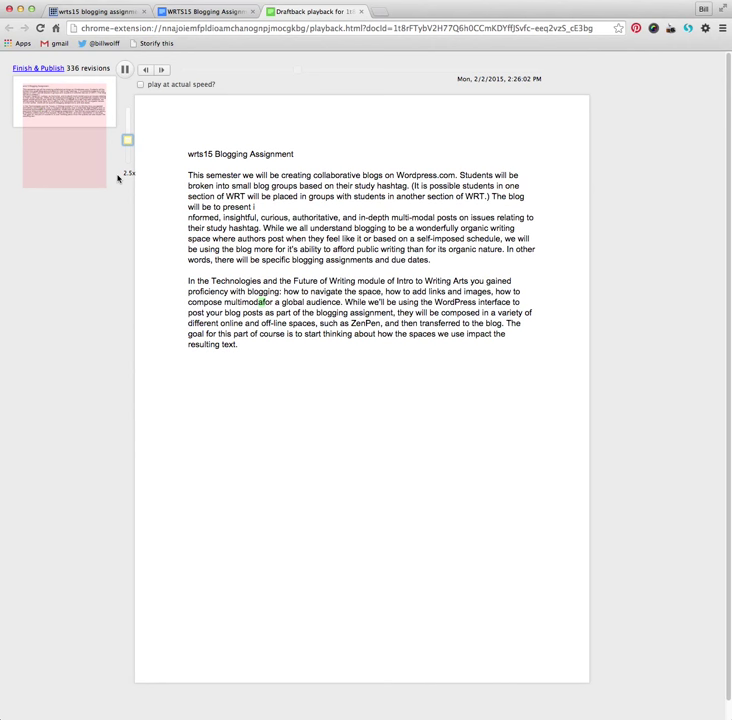
left_click_drag(129, 145, 129, 155)
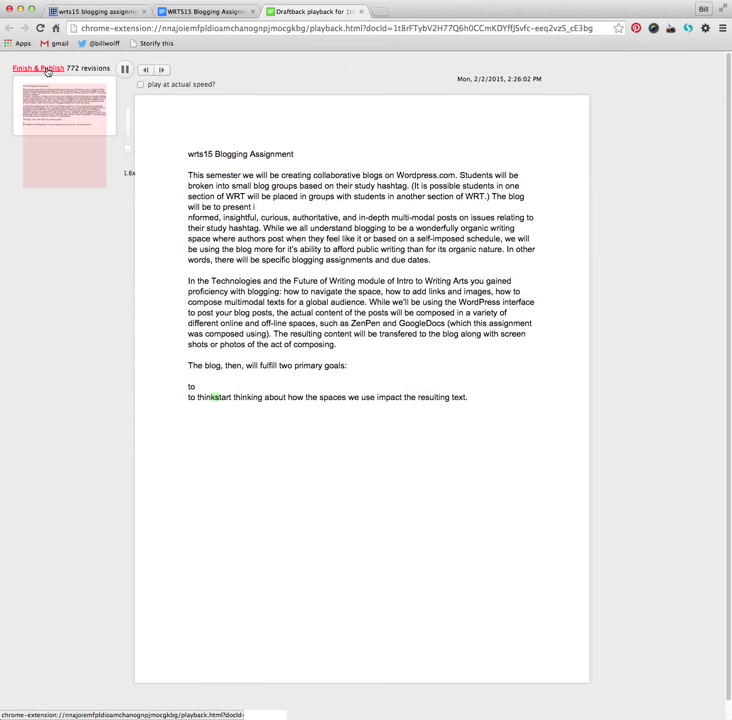
Step: Finish & Publish the captured embed, then pause the playback
left_click(46, 70)
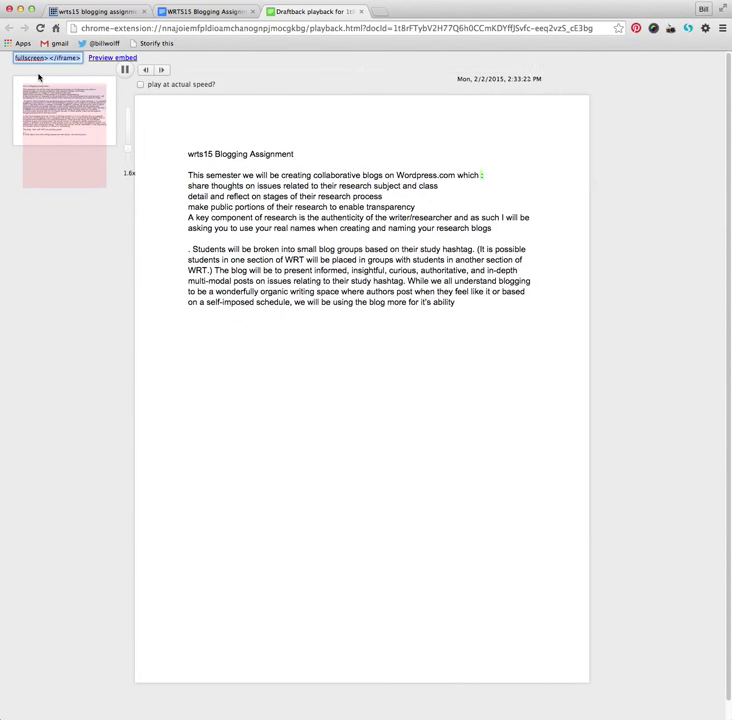
left_click(124, 70)
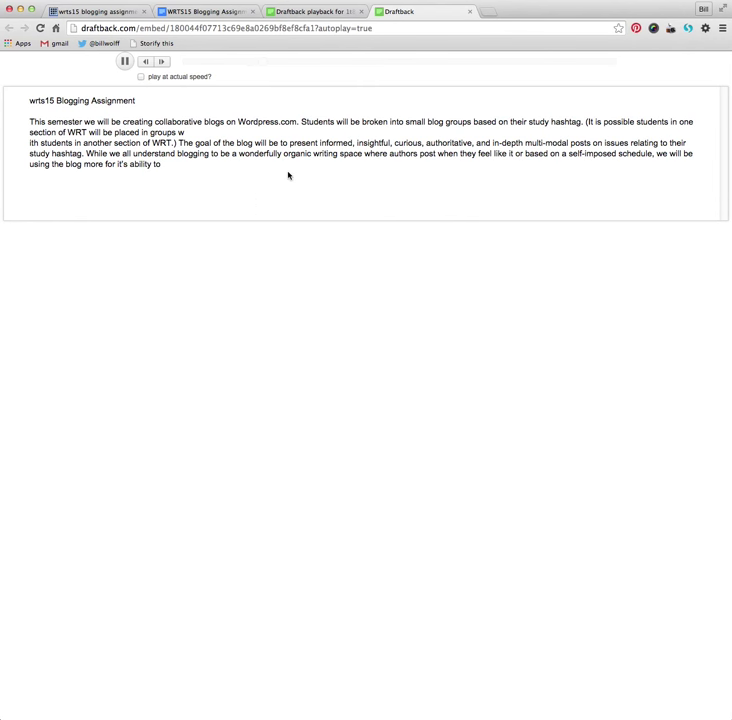
left_click(239, 28)
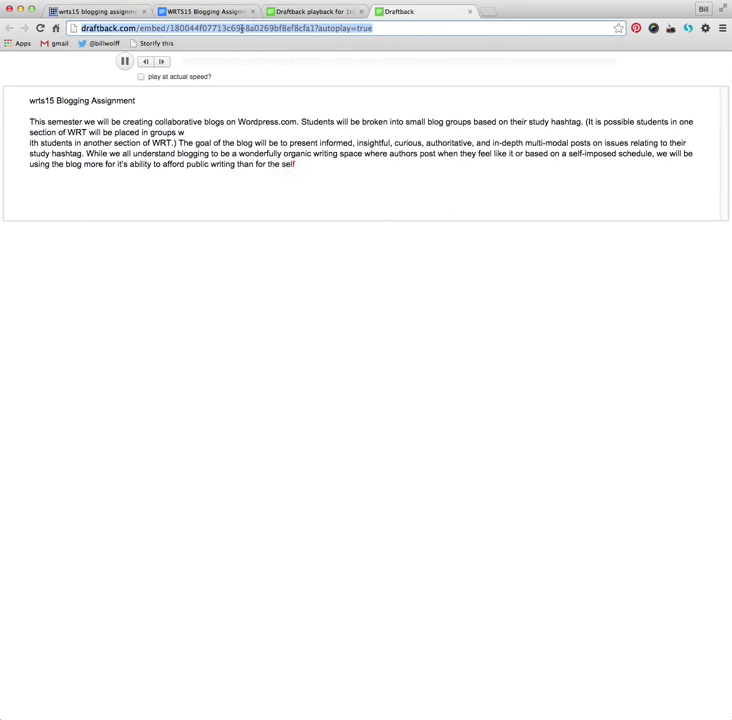
left_click(132, 31)
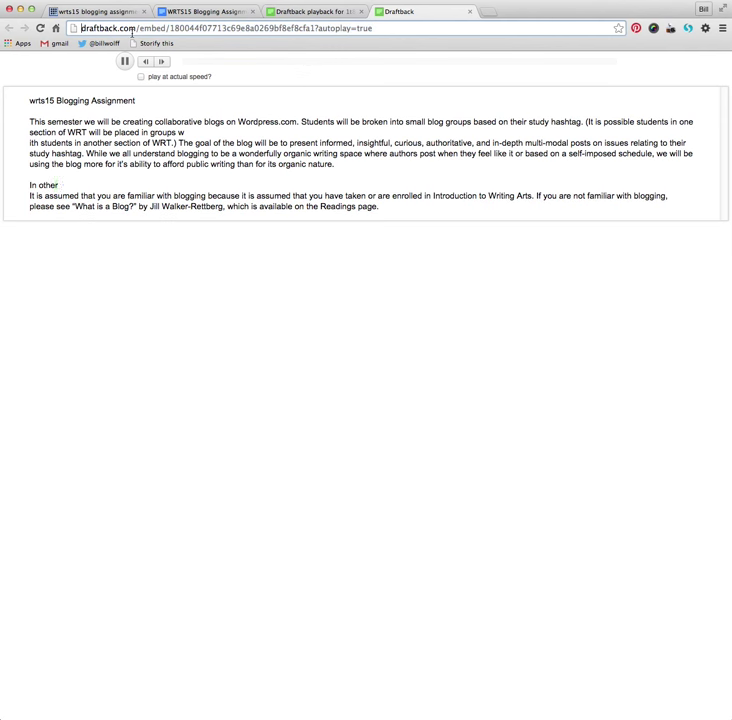
key("Home")
type("http://")
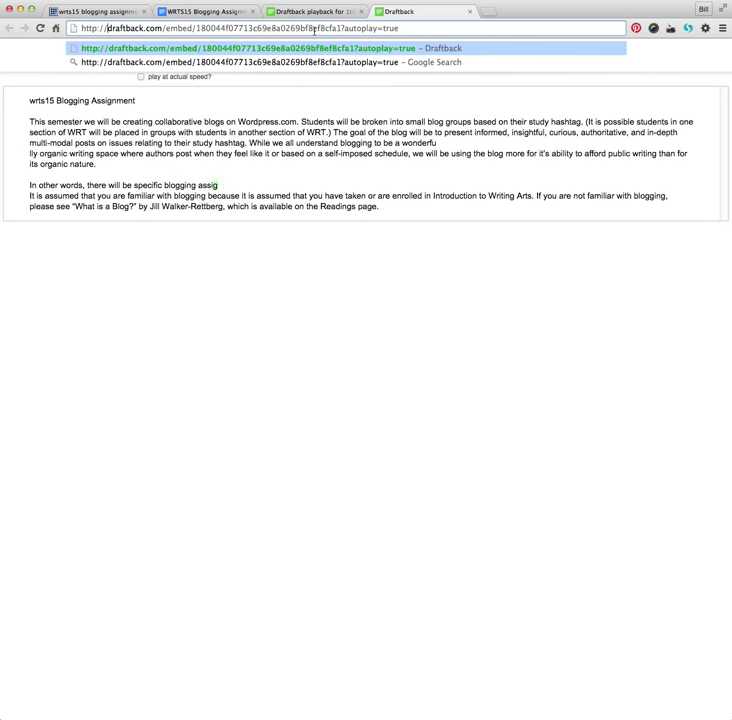
left_click_drag(404, 28, 75, 28)
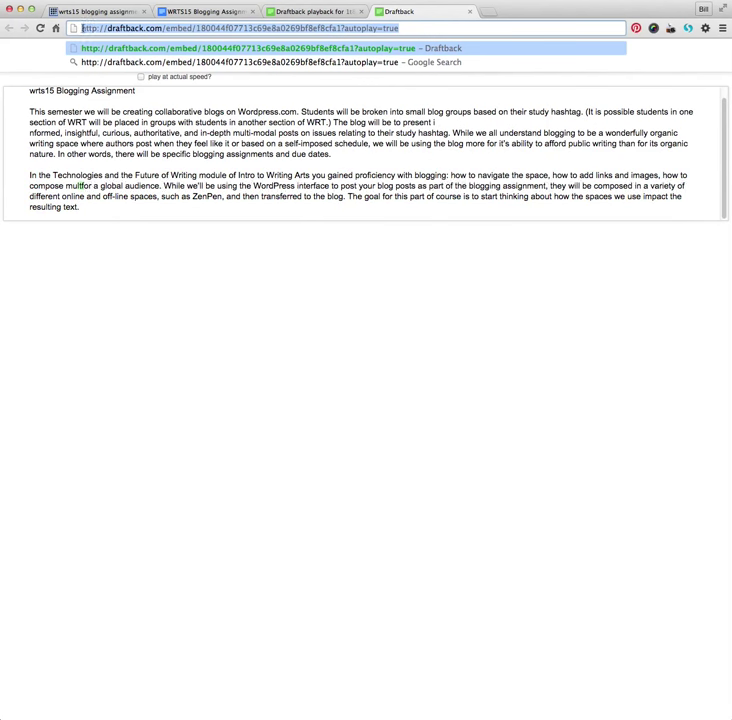
right_click(120, 29)
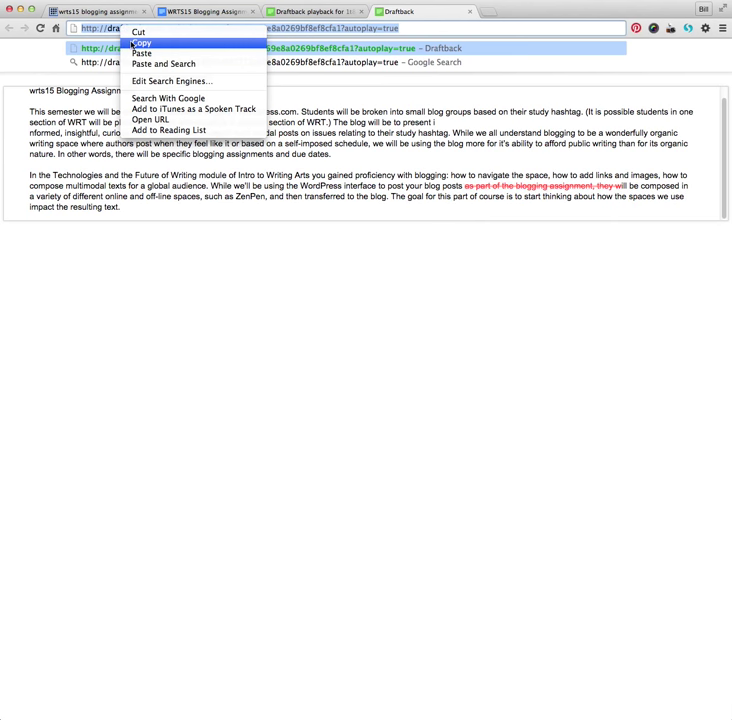
left_click(140, 44)
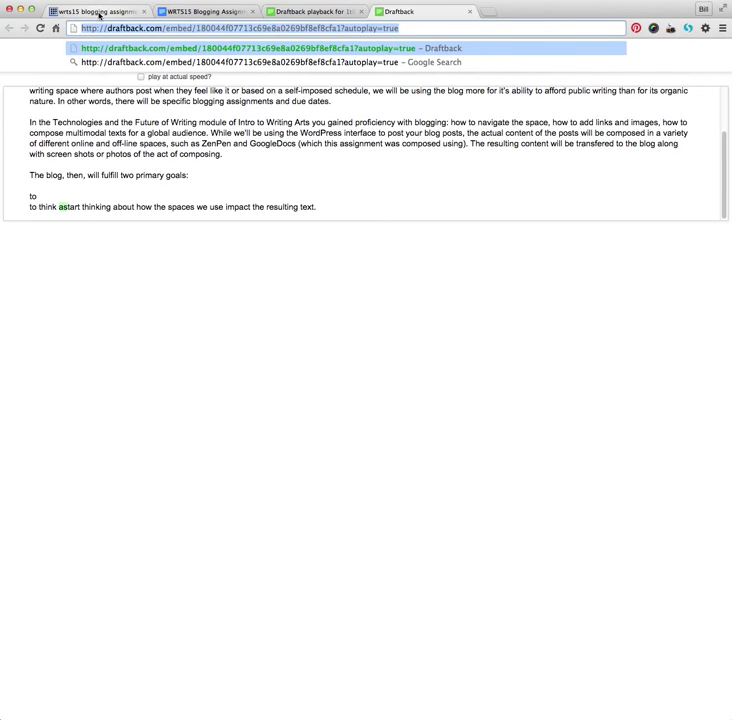
Step: Look at the williamwolff.org assignment page, then switch back to the Google Doc
left_click(98, 12)
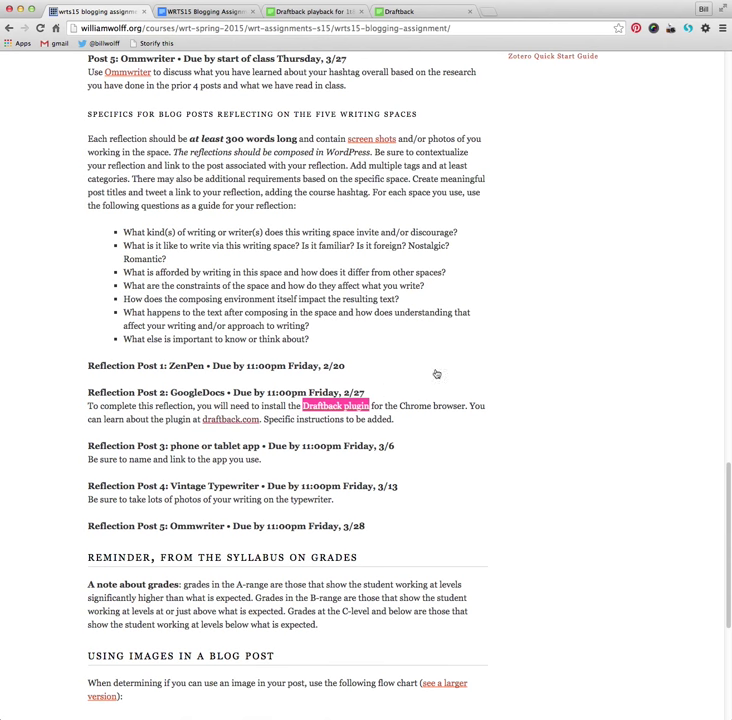
left_click(188, 12)
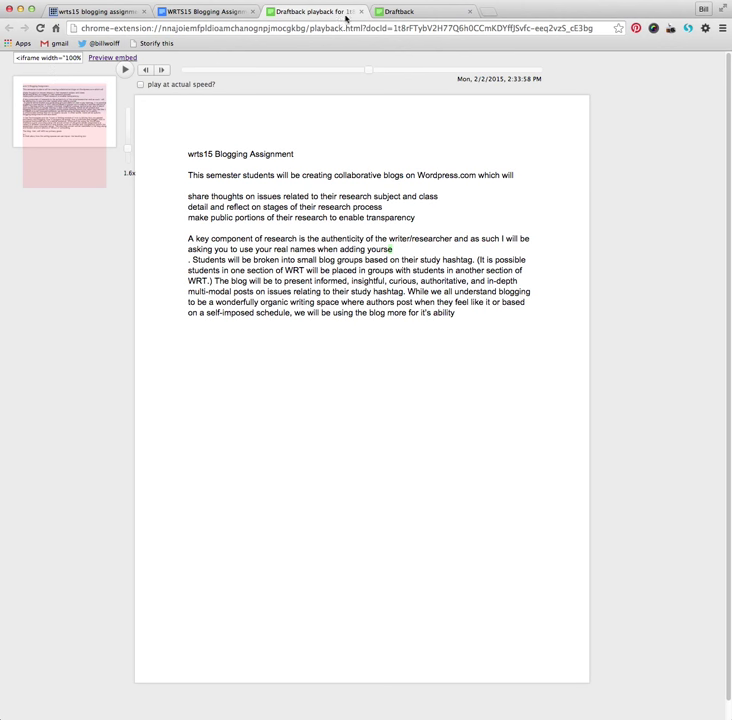
Step: Switch back to the fourth tab, the Draftback embed preview
left_click(394, 16)
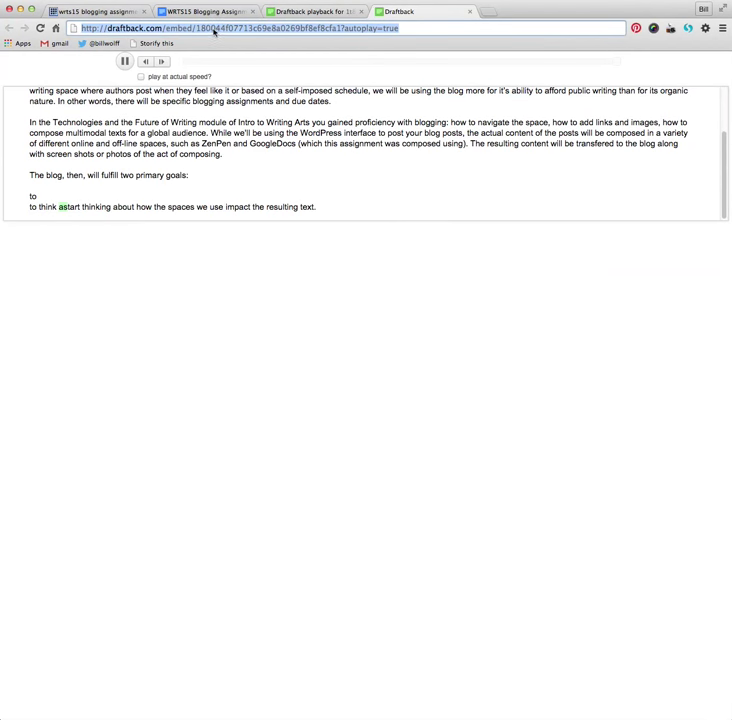